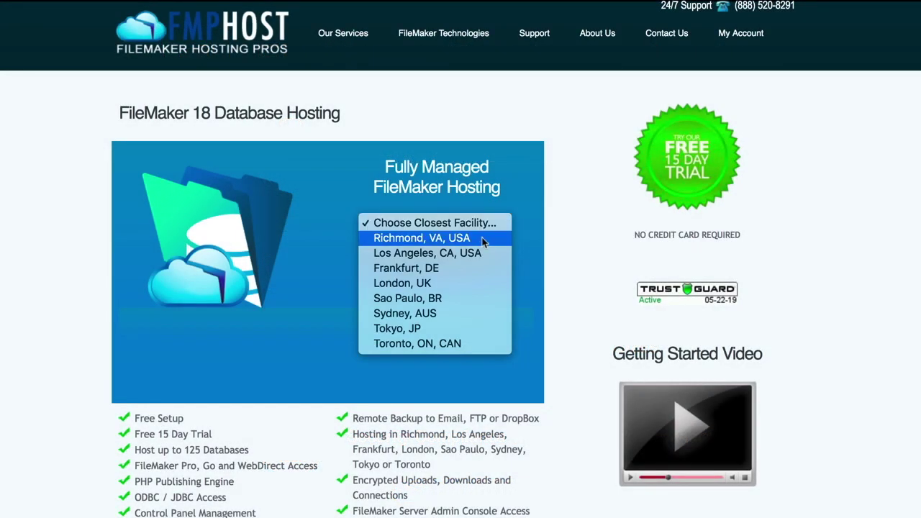
Order the Richmond, VA FileMaker 18 free trial, entering the customer's first name and accepting the terms.
click(482, 239)
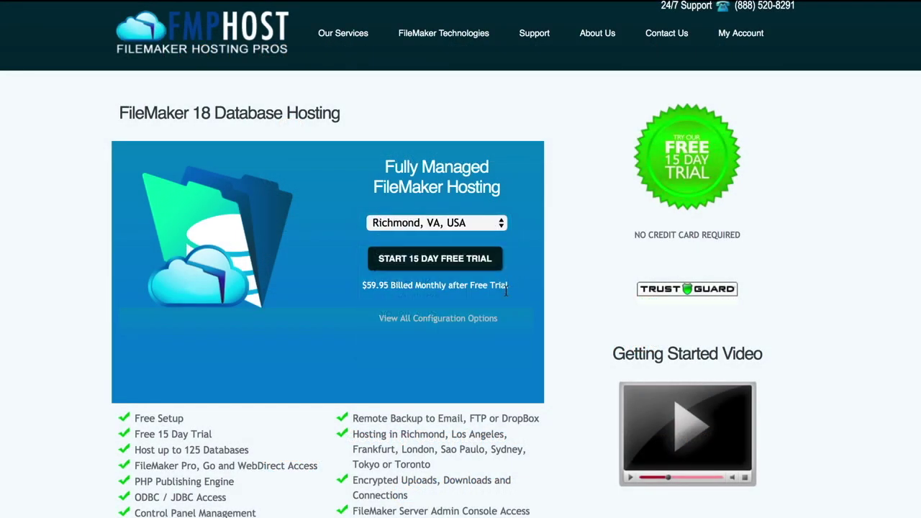
click(464, 268)
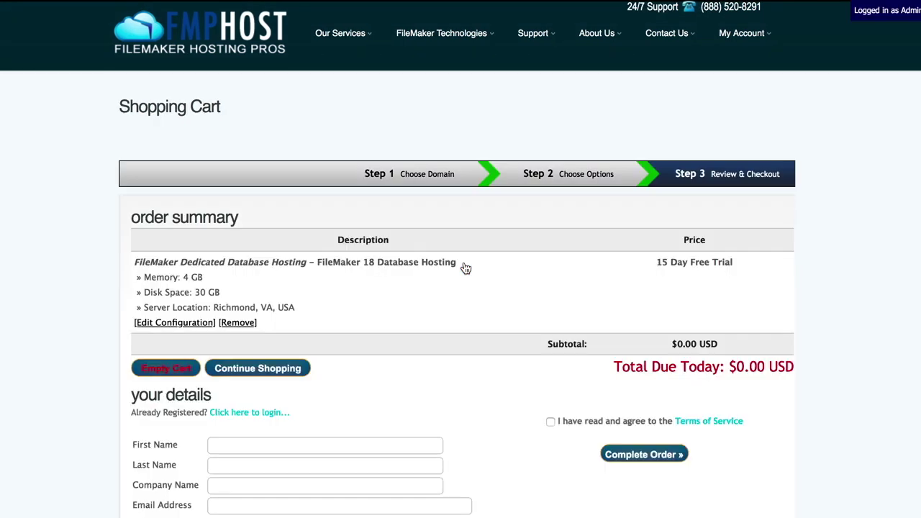
scroll(495, 314, down, 3)
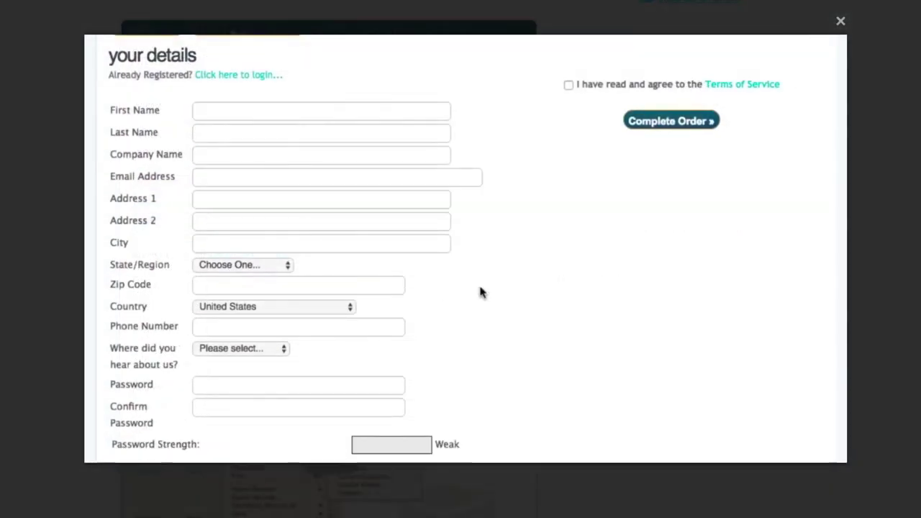
click(299, 329)
text(Rich)
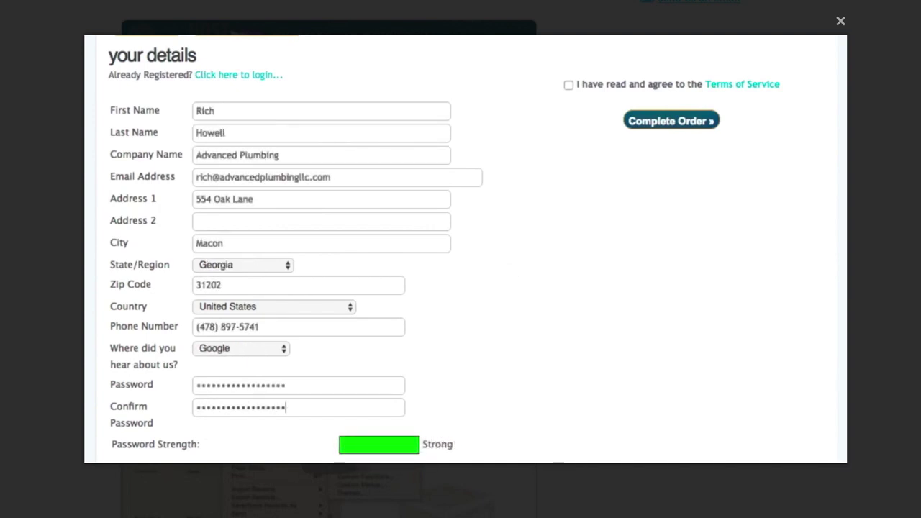
click(568, 85)
click(658, 121)
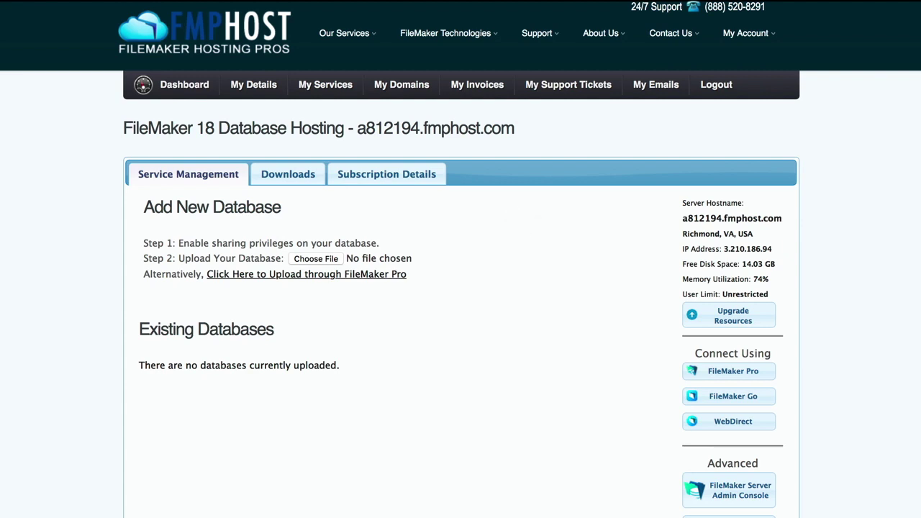
Select Assets.fmp12 for upload and view the Upload Through FileMaker Pro instructions.
click(328, 261)
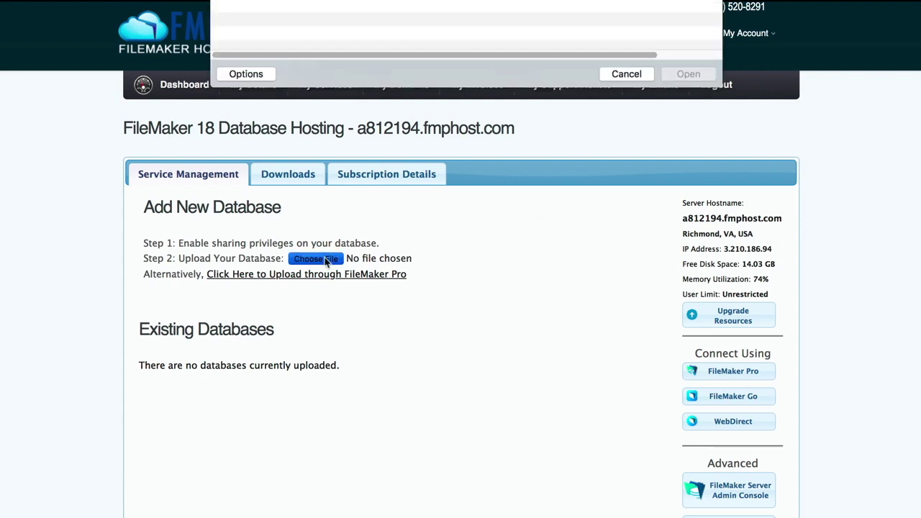
click(272, 26)
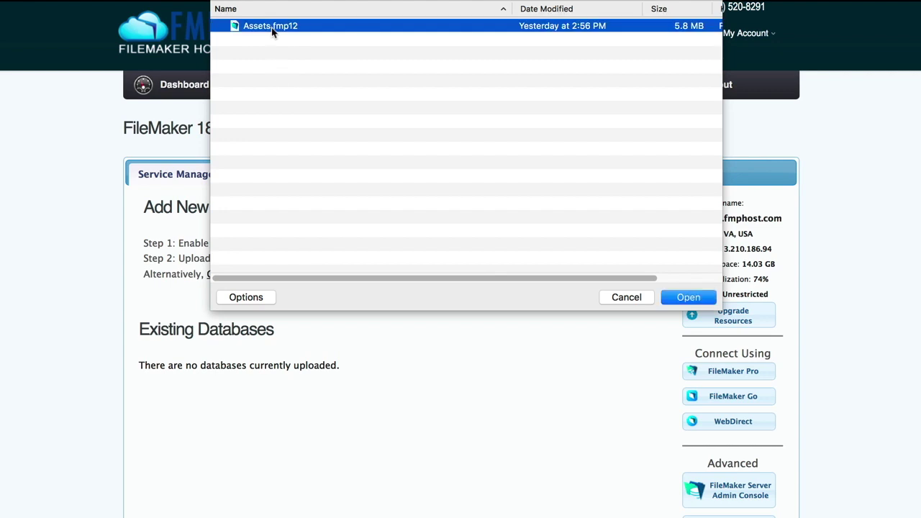
click(695, 295)
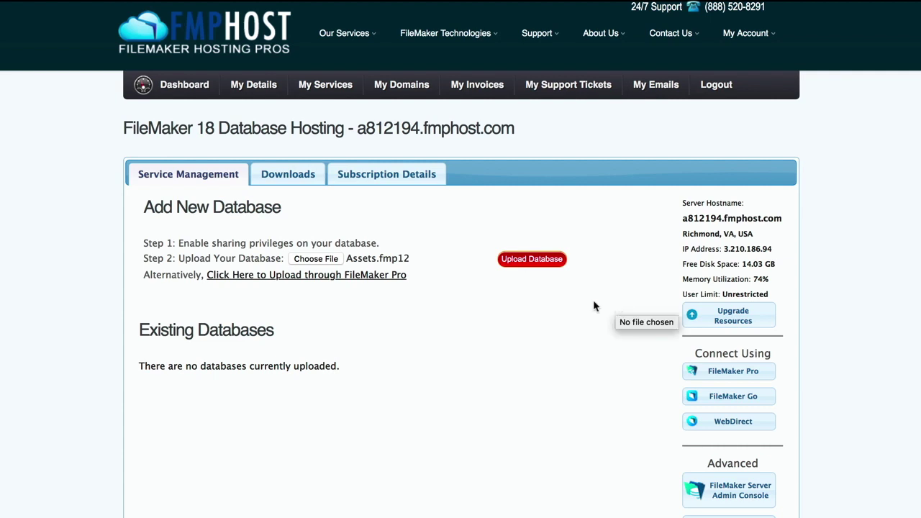
click(389, 276)
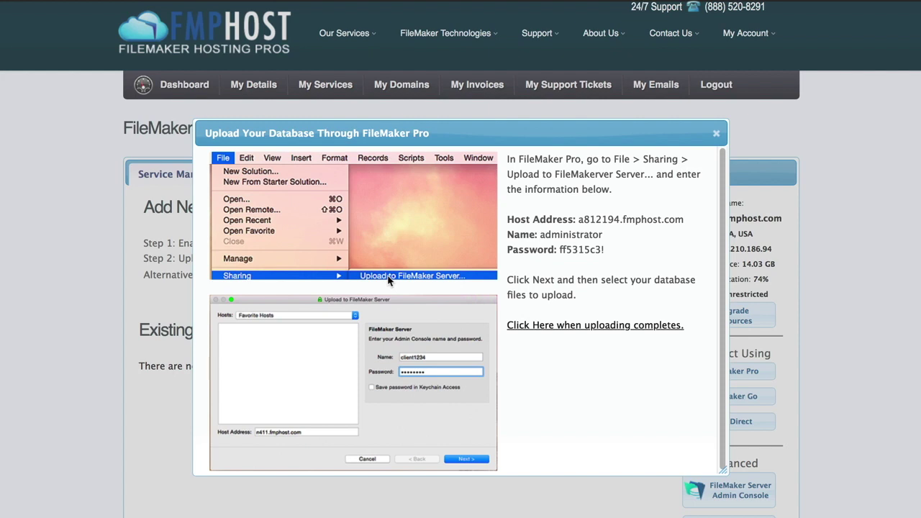
Upload Assets.fmp12 to the server, then open and close its Remote Backup Configuration.
click(716, 133)
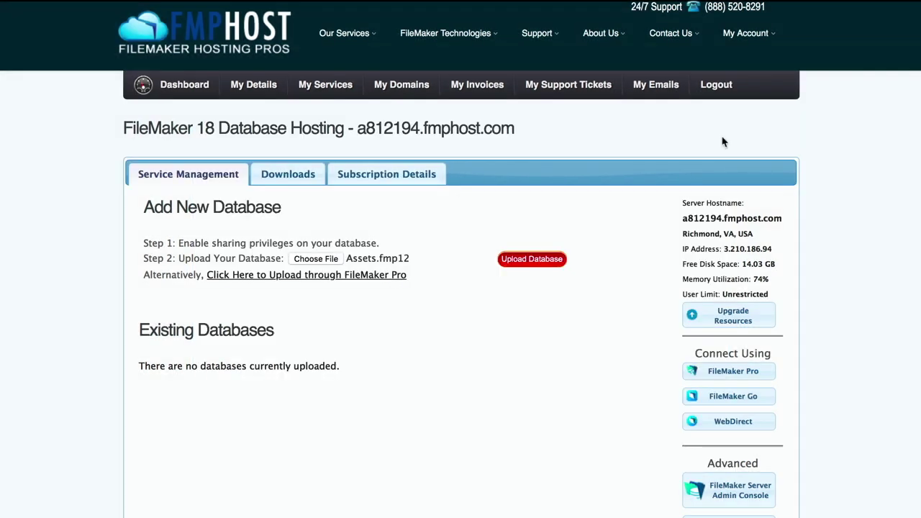
click(551, 261)
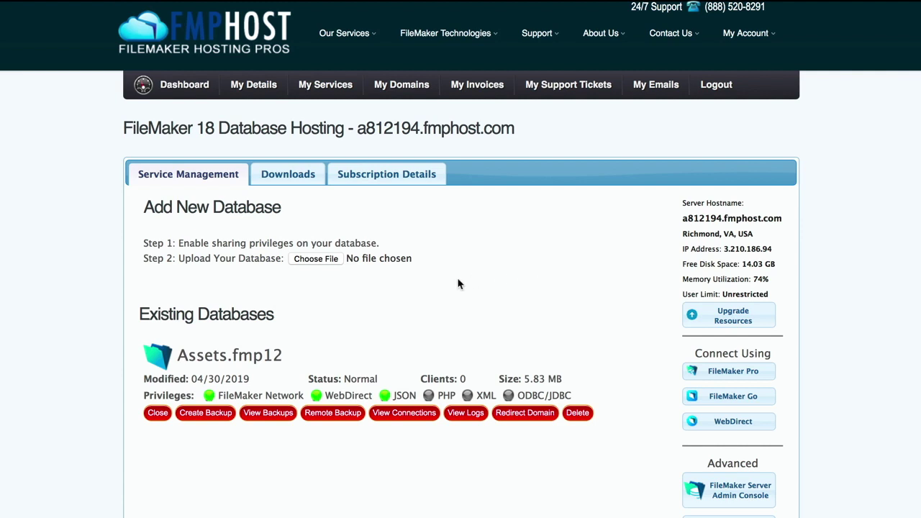
click(157, 413)
click(330, 414)
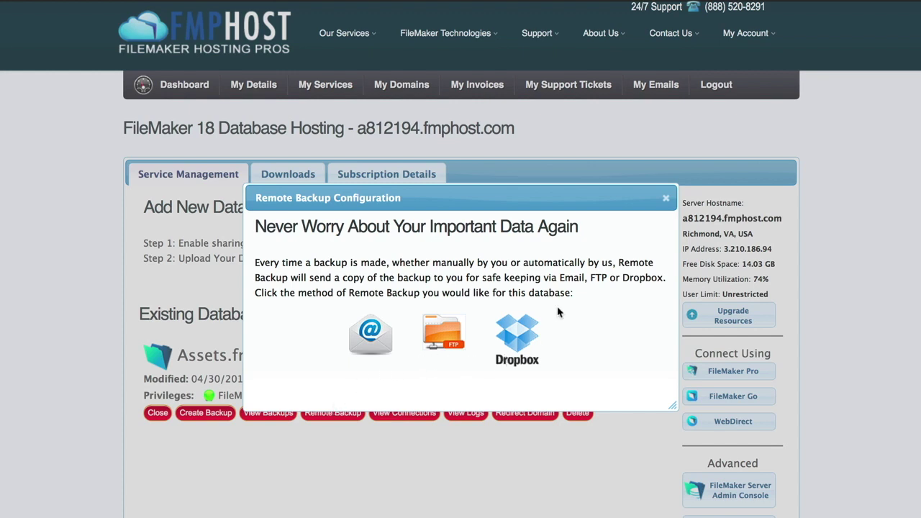
click(665, 199)
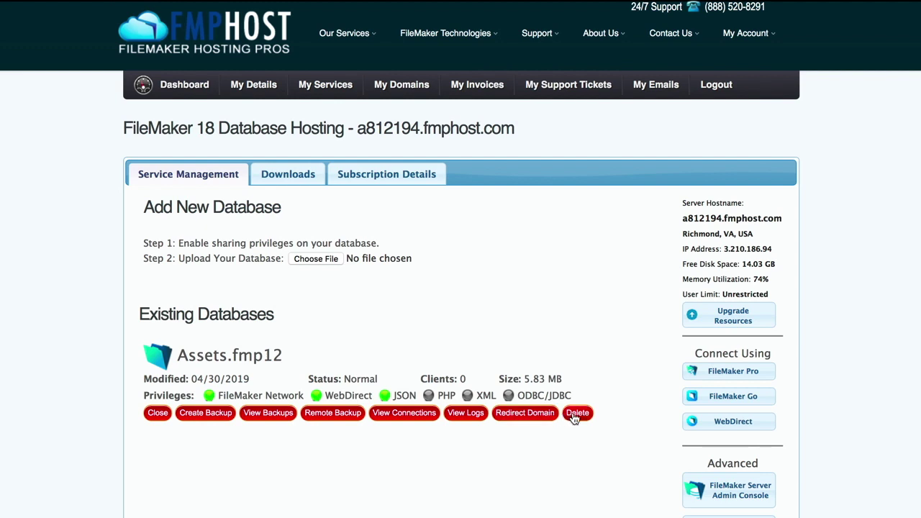
click(717, 318)
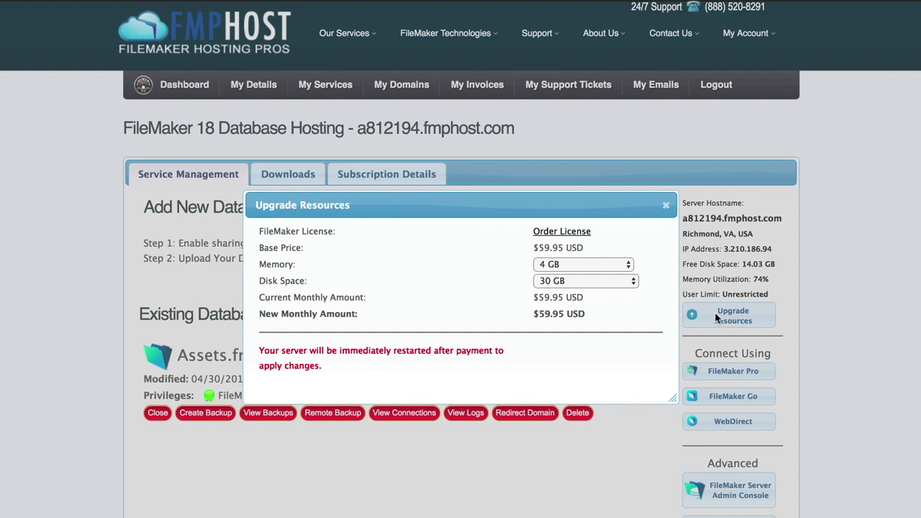
click(666, 205)
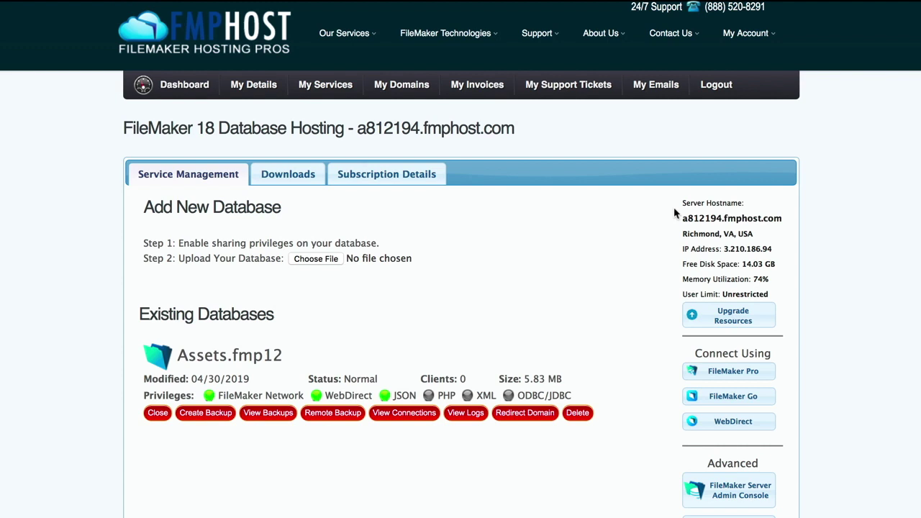
click(709, 373)
scroll(673, 378, down, 5)
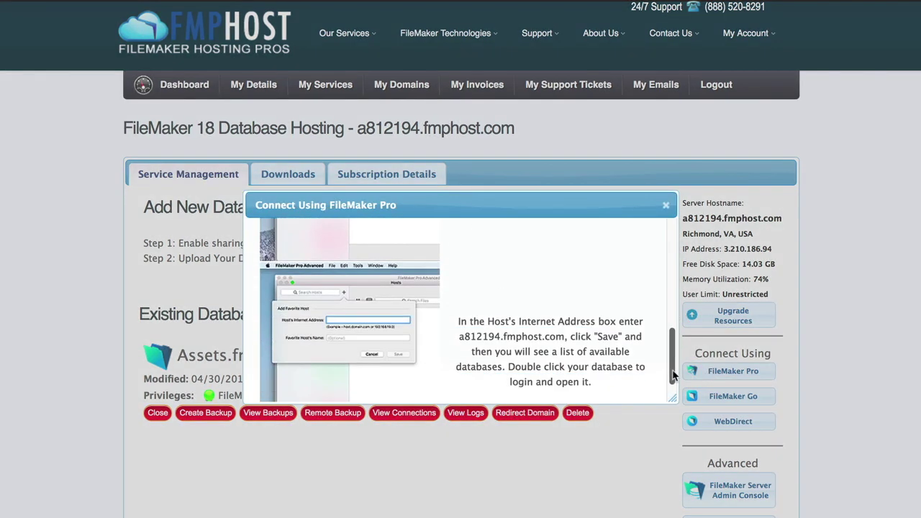
scroll(673, 377, down, 2)
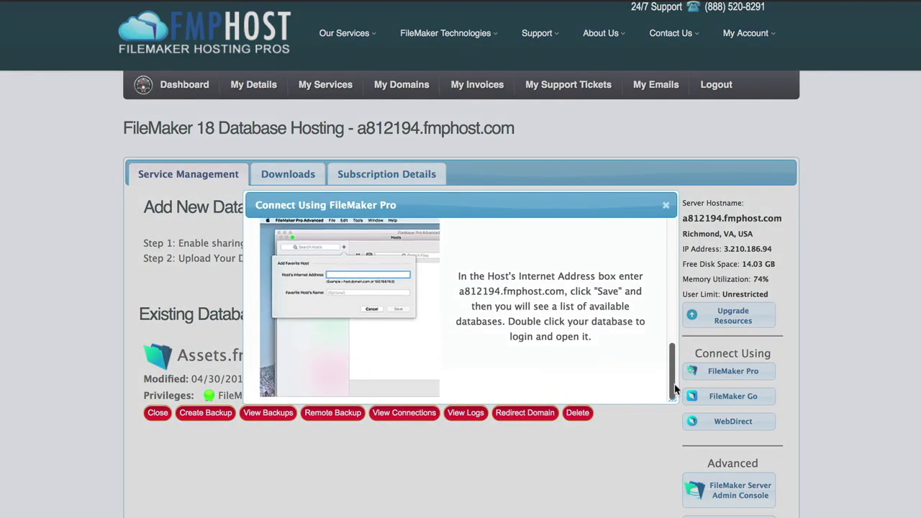
click(665, 207)
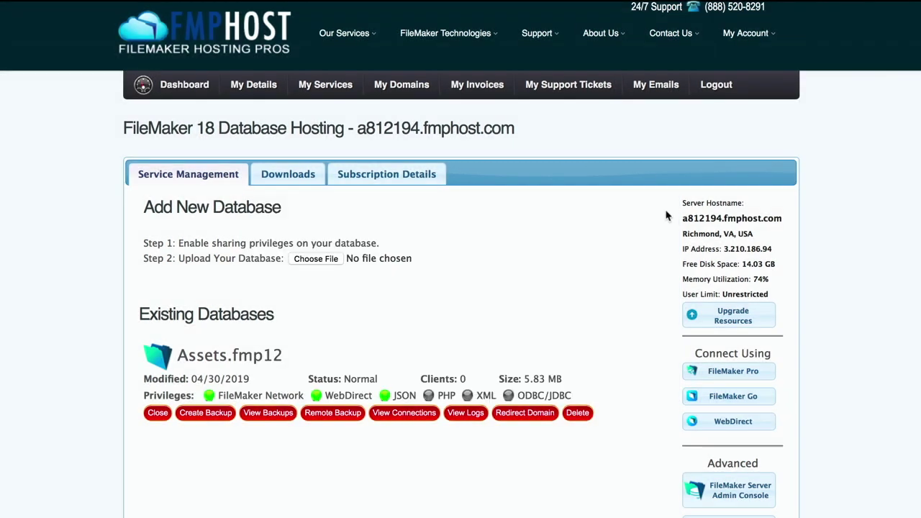
click(705, 419)
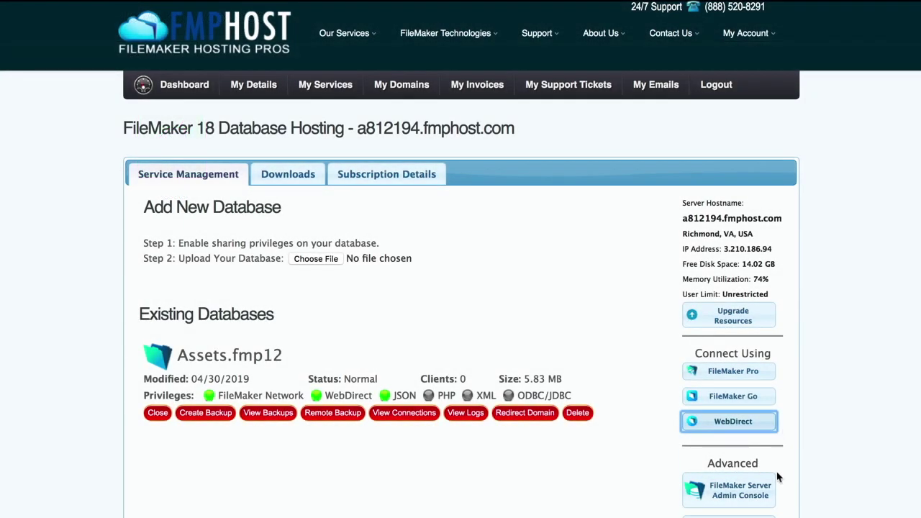
click(763, 496)
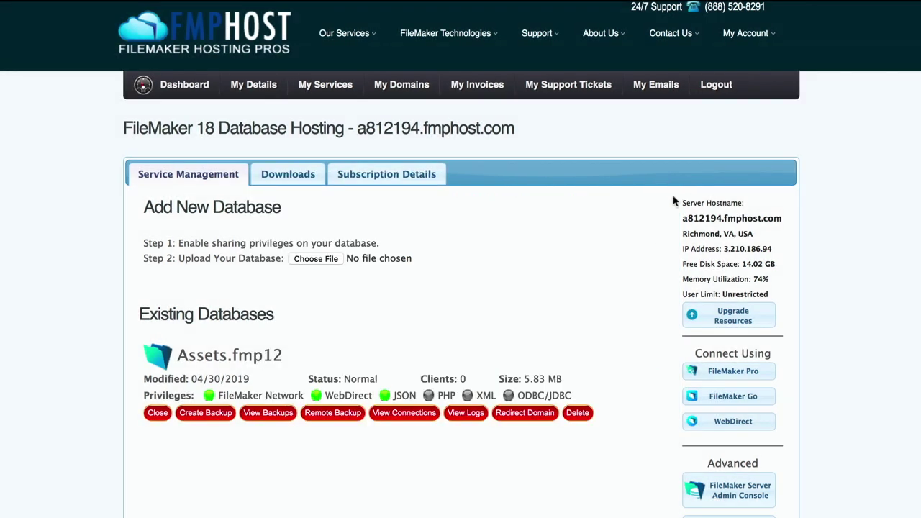
click(666, 187)
Check the SSL Manager, then bring up the Restart Server dialog's component restart options.
scroll(764, 491, down, 2)
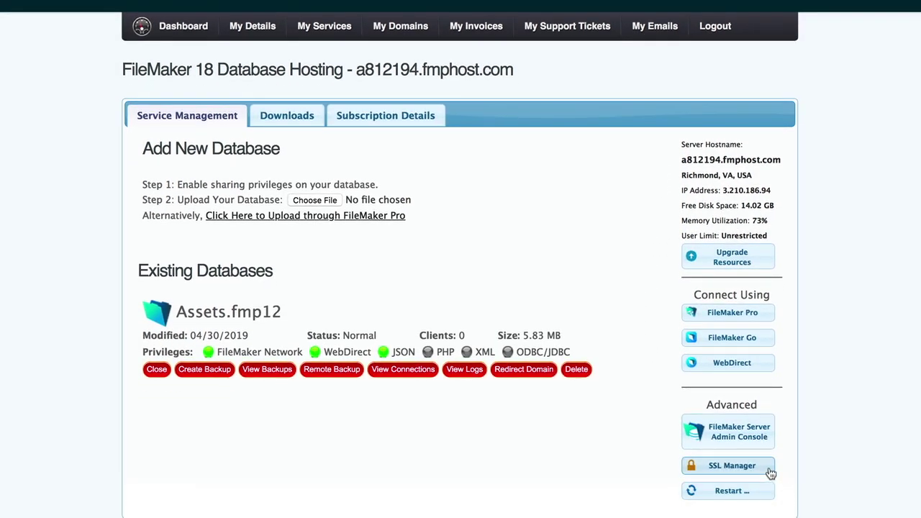
click(769, 471)
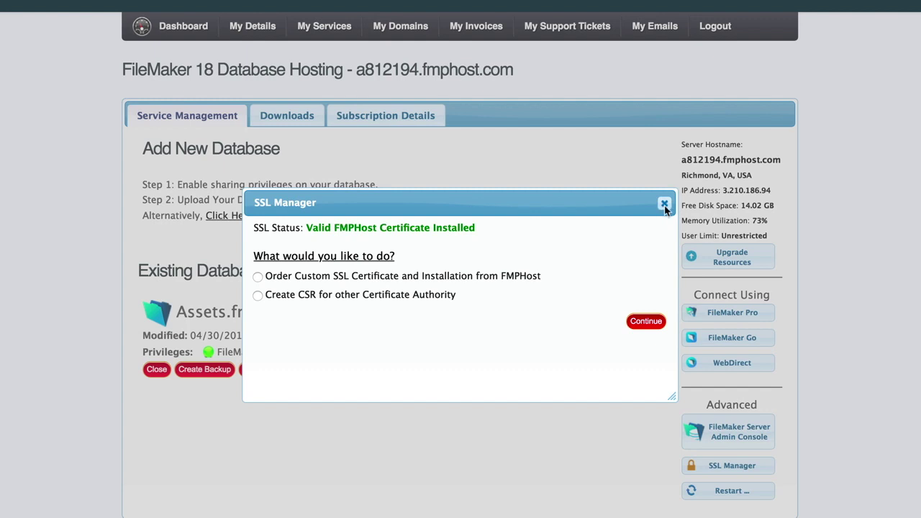
click(664, 205)
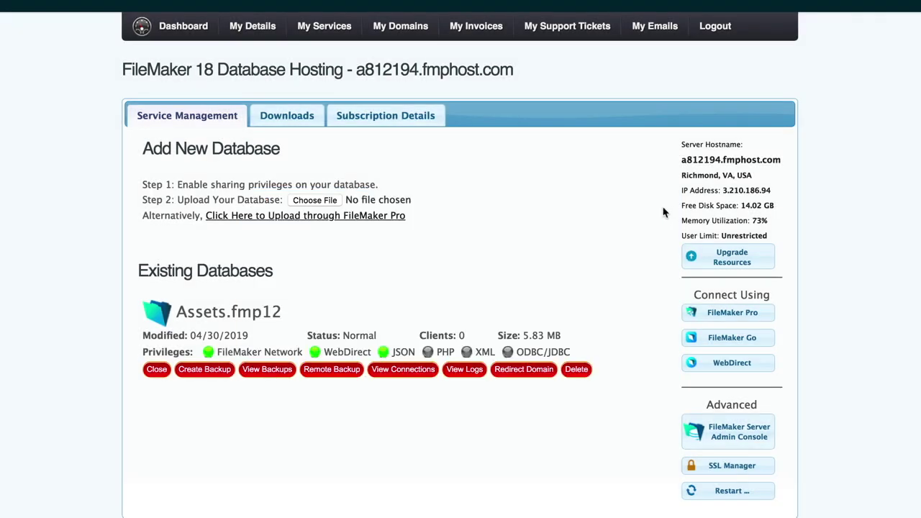
scroll(662, 207, down, 2)
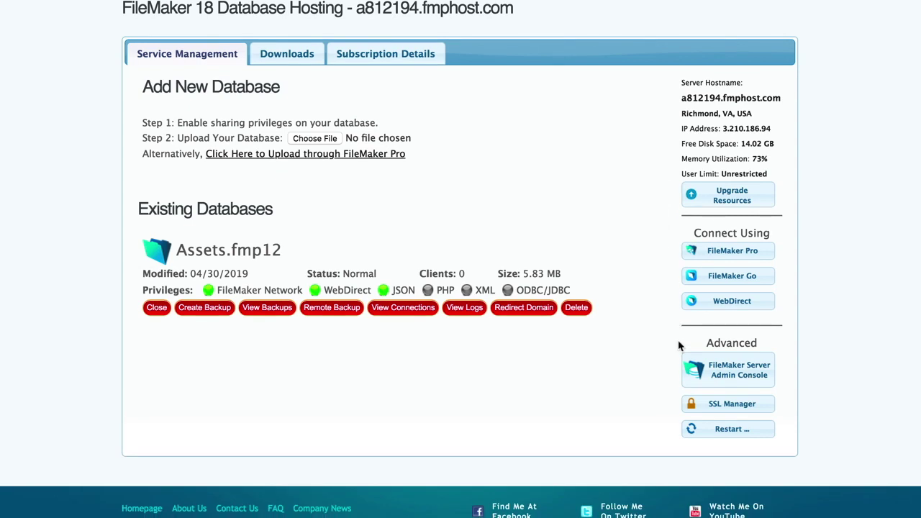
click(717, 430)
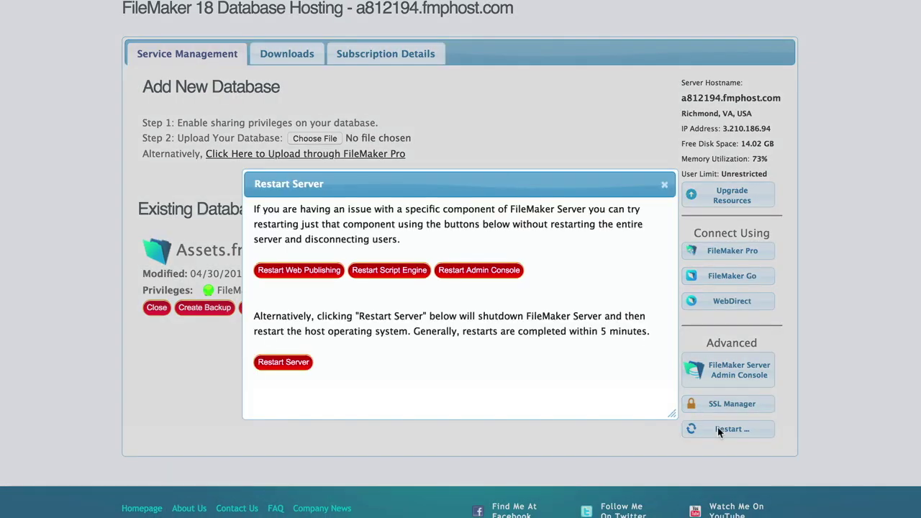